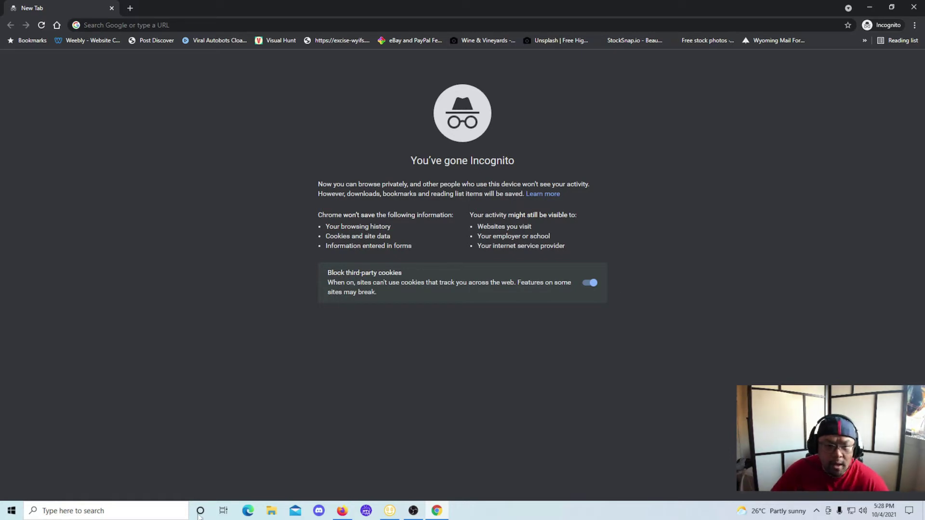
Run a Google search for 'shakepay' from the Chrome address bar
click(187, 26)
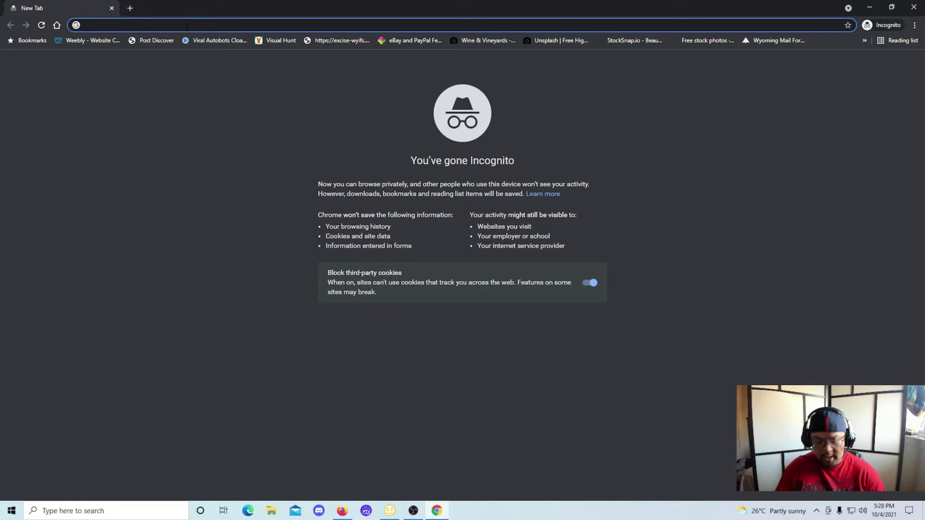
text(shakepay)
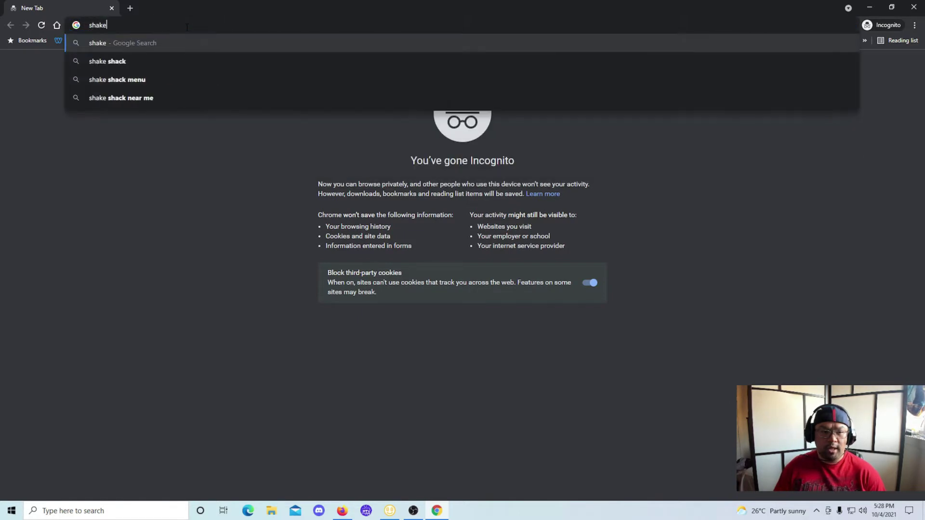
key(Return)
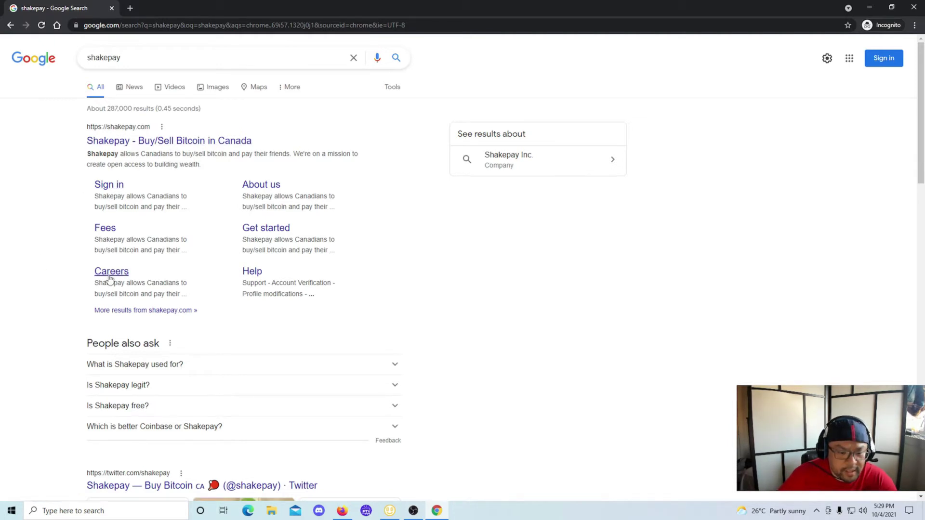
Open the 'Shakepay - Buy/Sell Bitcoin in Canada' result and scroll through the homepage
click(124, 145)
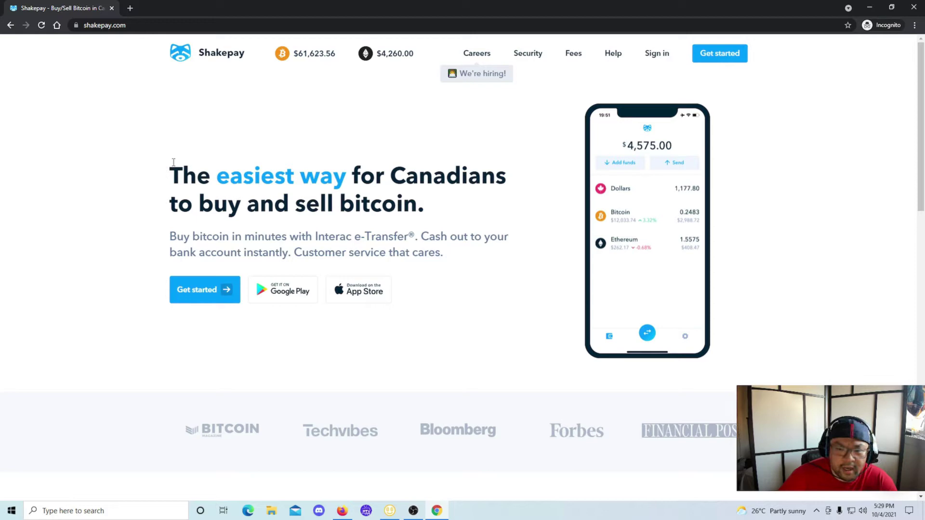
scroll(717, 226, down, 3)
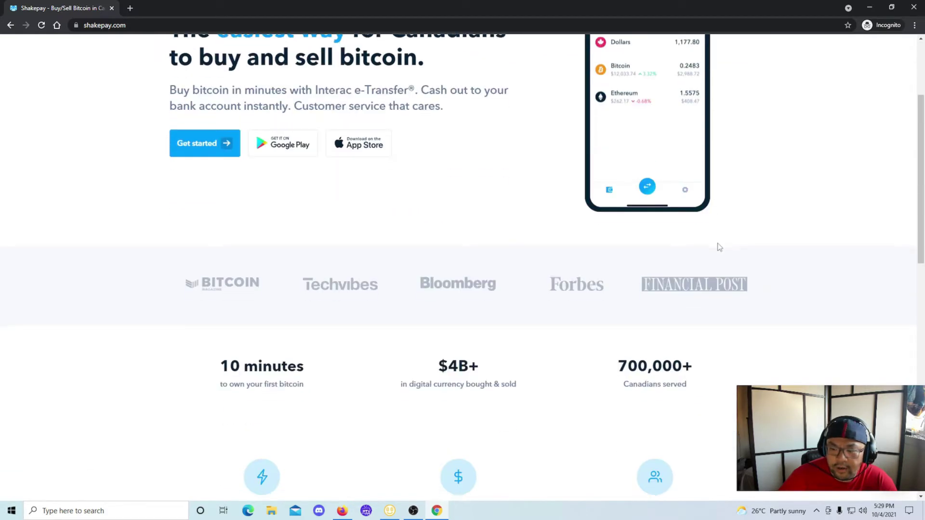
scroll(127, 182, up, 2)
scroll(137, 159, up, 1)
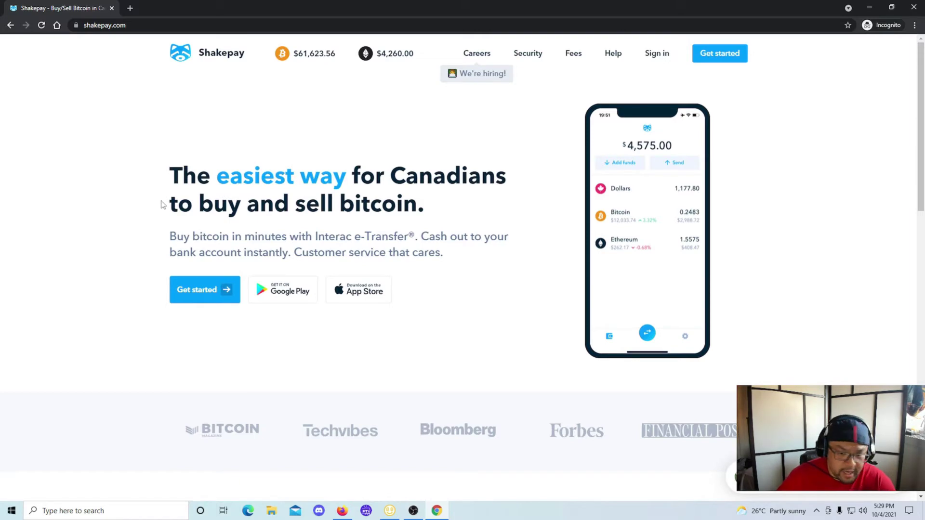
Highlight the 'easiest way for Canadians' headline, the buy and sell bitcoin line, and 'Interac e-Transfer'
drag(171, 175, 513, 180)
click(205, 172)
drag(205, 172, 461, 179)
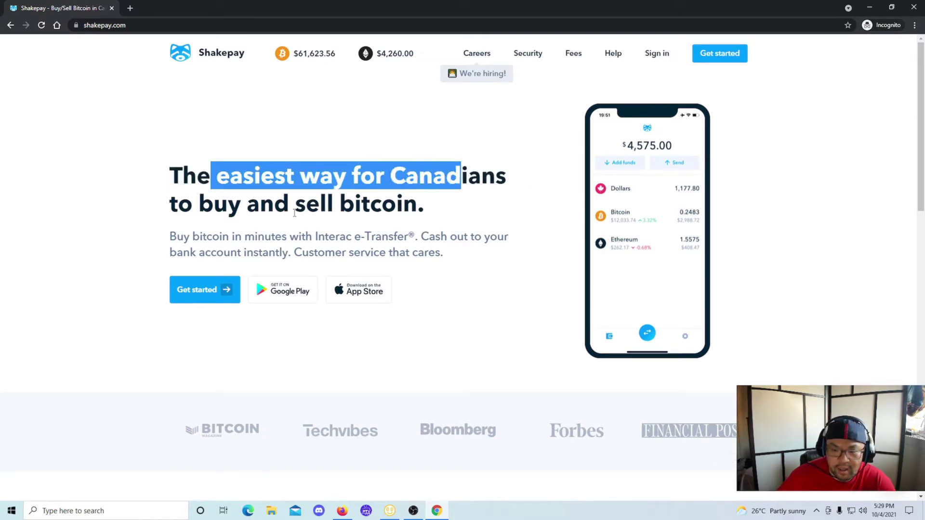
drag(227, 205, 424, 209)
click(207, 241)
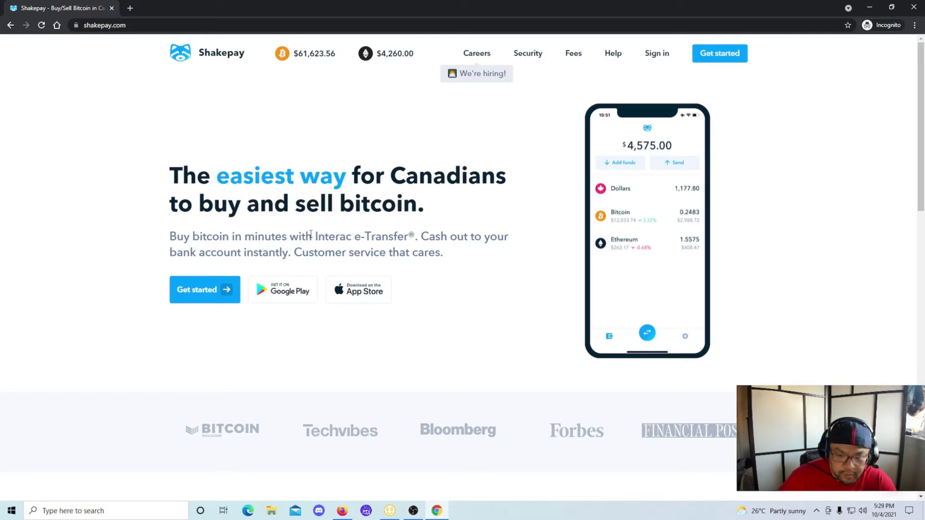
drag(310, 235, 410, 236)
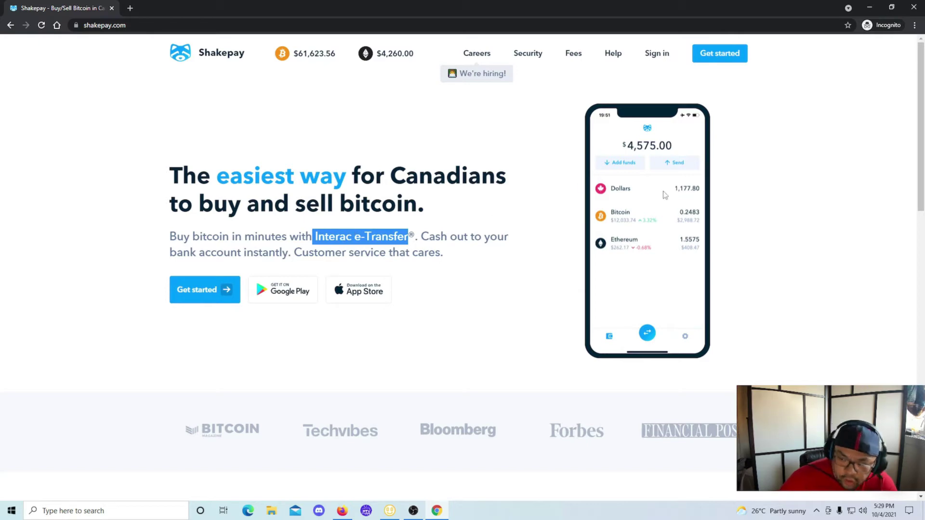
click(330, 232)
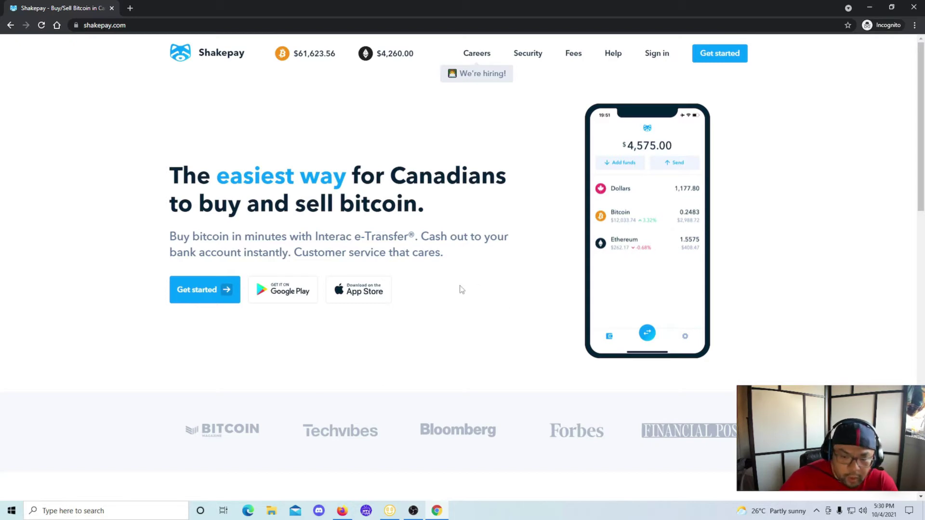
Open the About us page from the footer and highlight the Founders heading
scroll(457, 289, down, 5)
scroll(455, 289, down, 10)
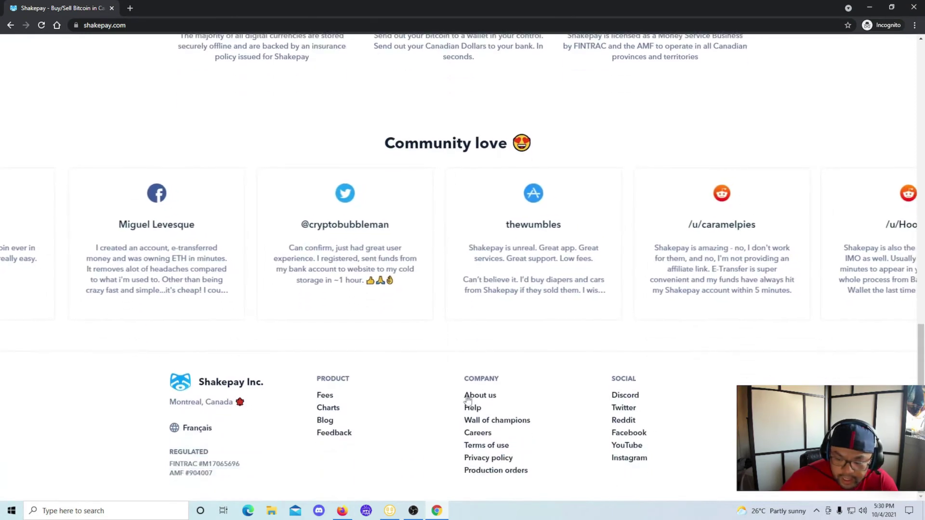
click(477, 396)
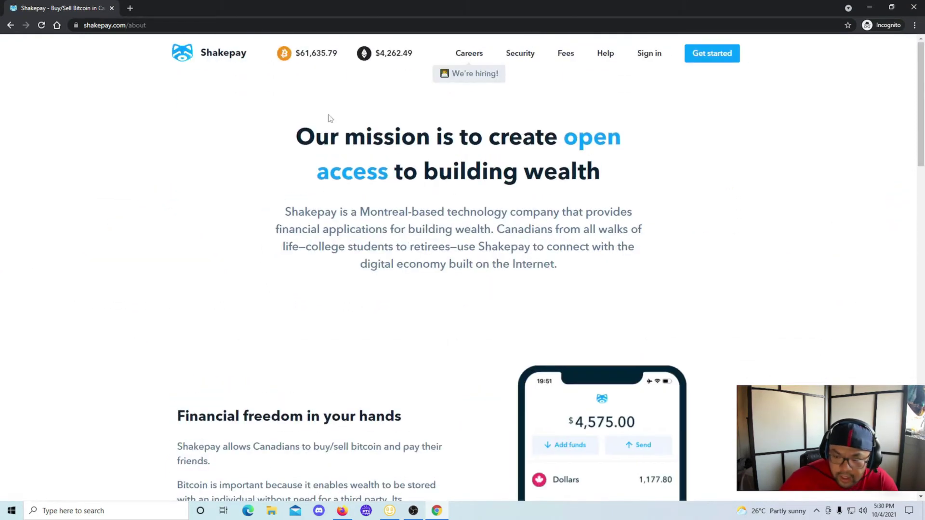
scroll(274, 262, down, 6)
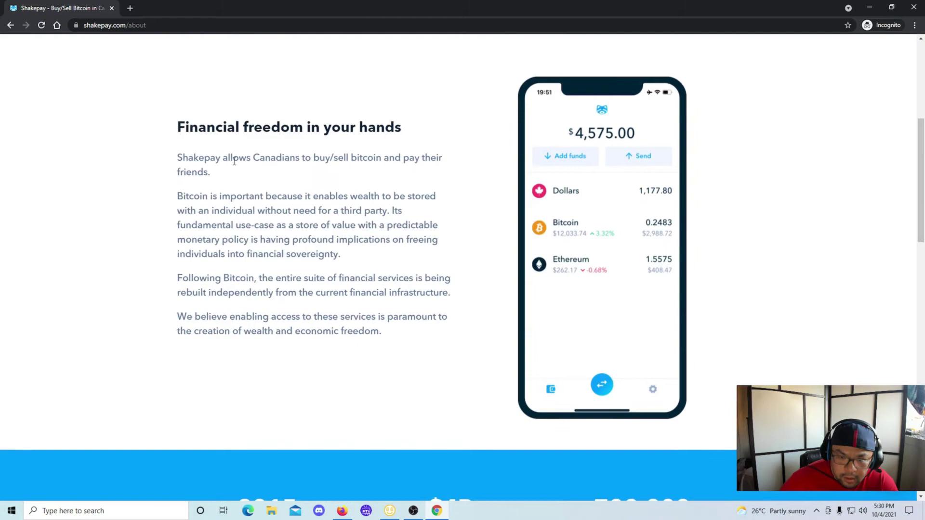
drag(223, 126, 534, 145)
scroll(399, 192, up, 5)
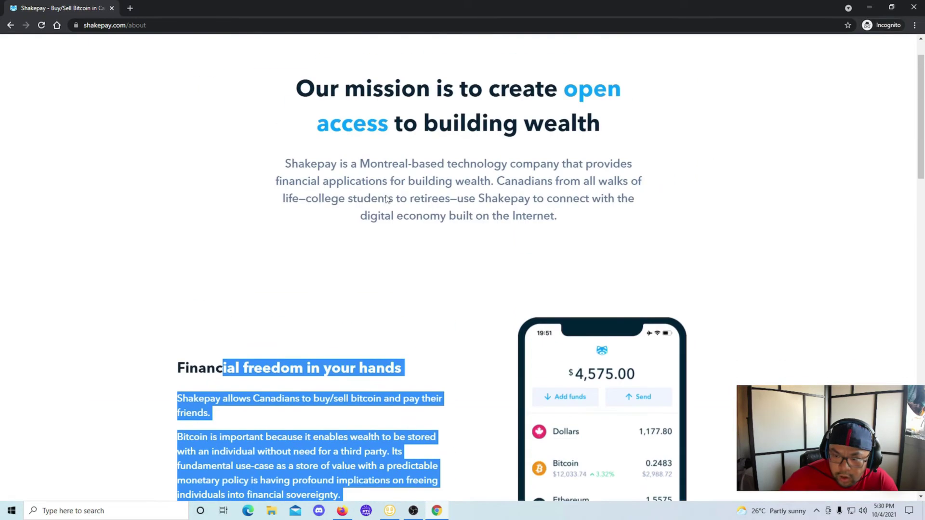
scroll(387, 200, down, 15)
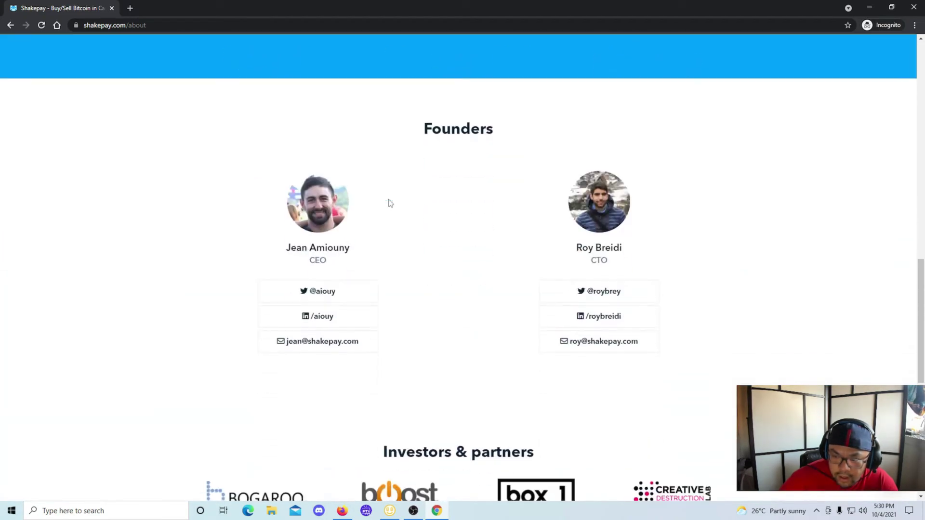
double_click(427, 132)
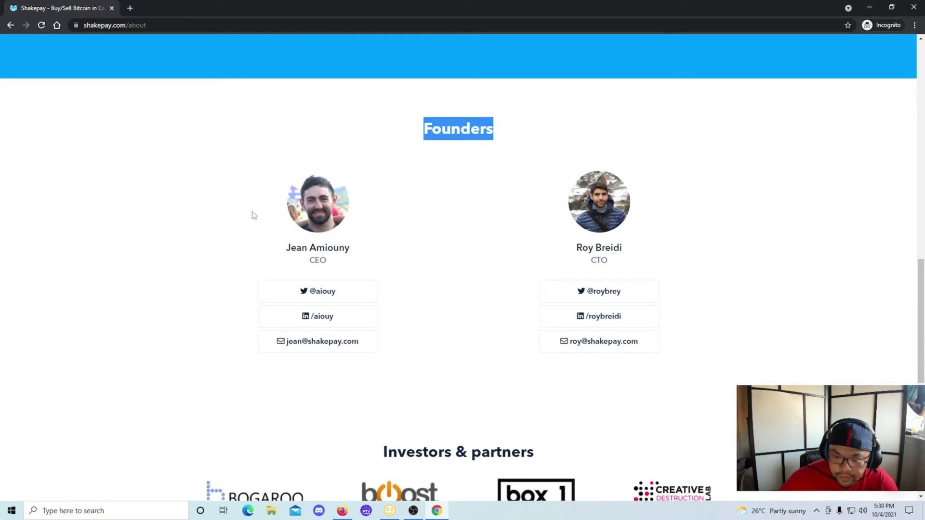
Open the CEO's and CTO's Twitter and LinkedIn profiles in new tabs
click(316, 294)
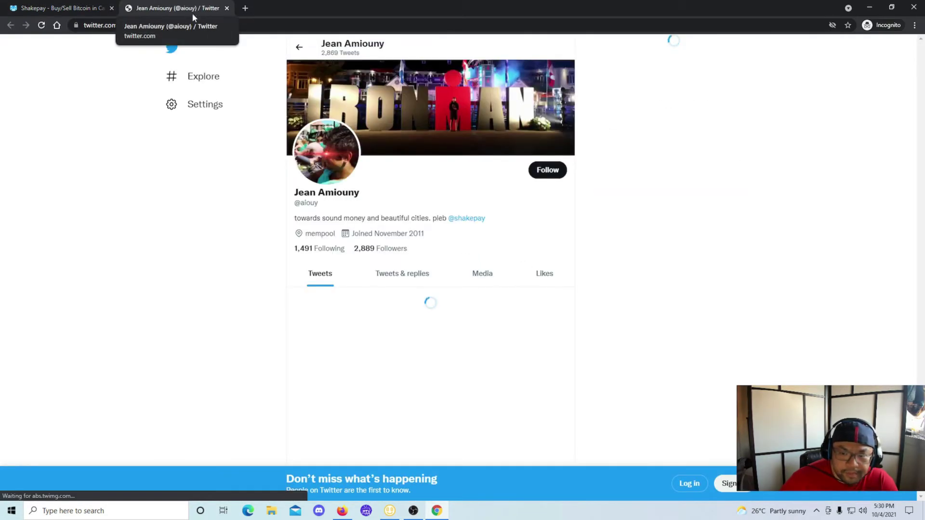
click(41, 13)
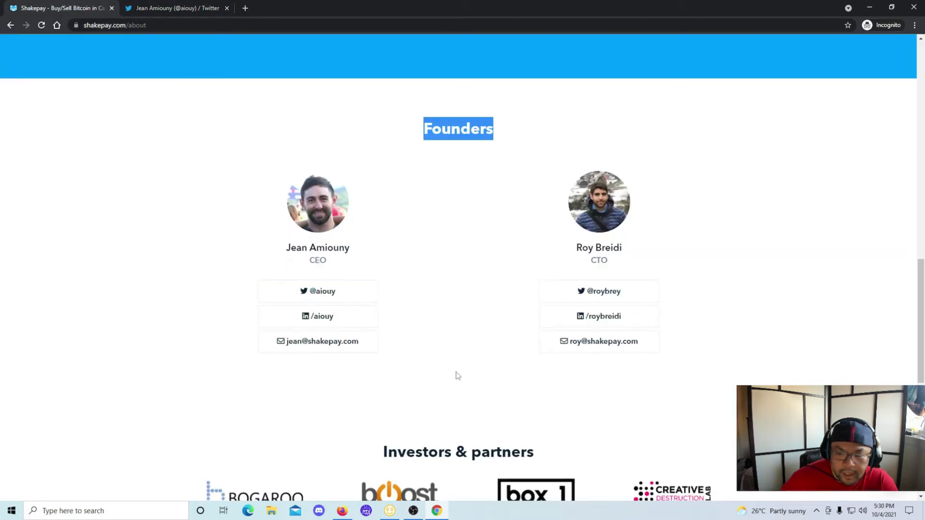
click(604, 288)
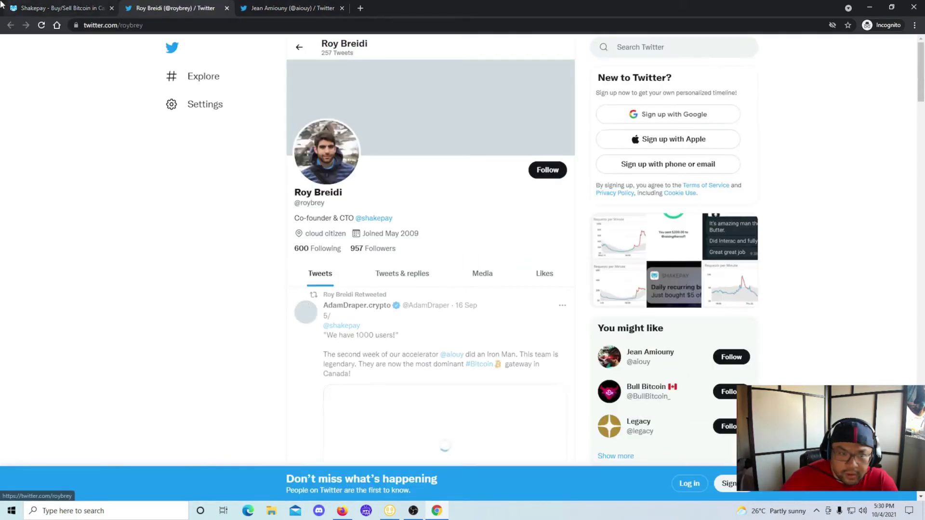
click(68, 8)
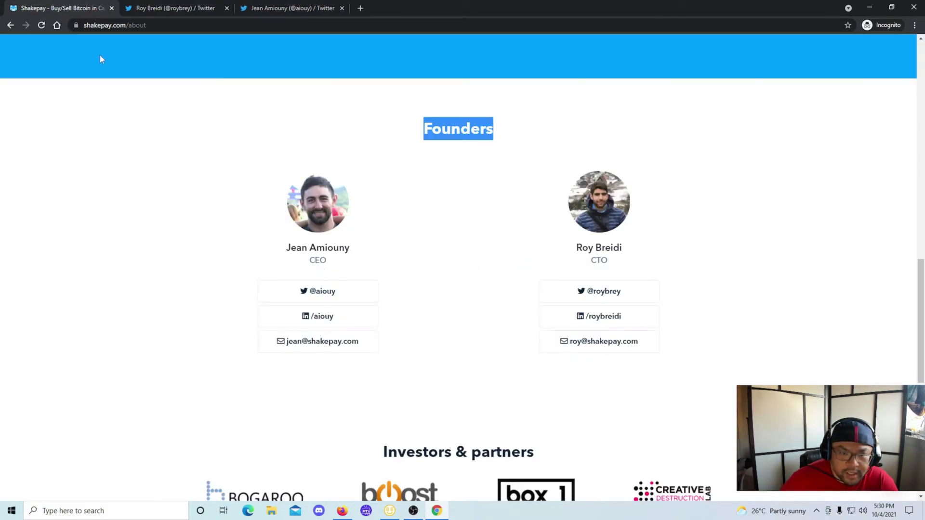
click(309, 324)
click(58, 8)
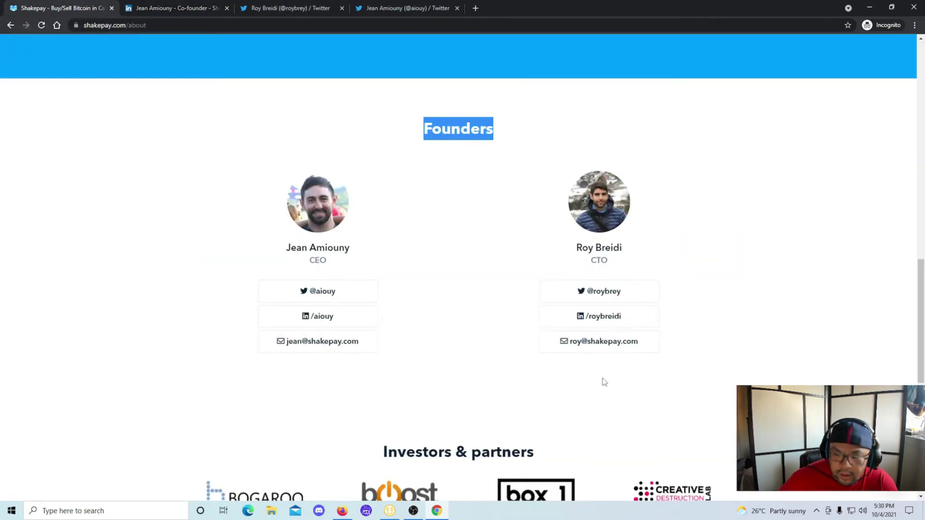
click(599, 316)
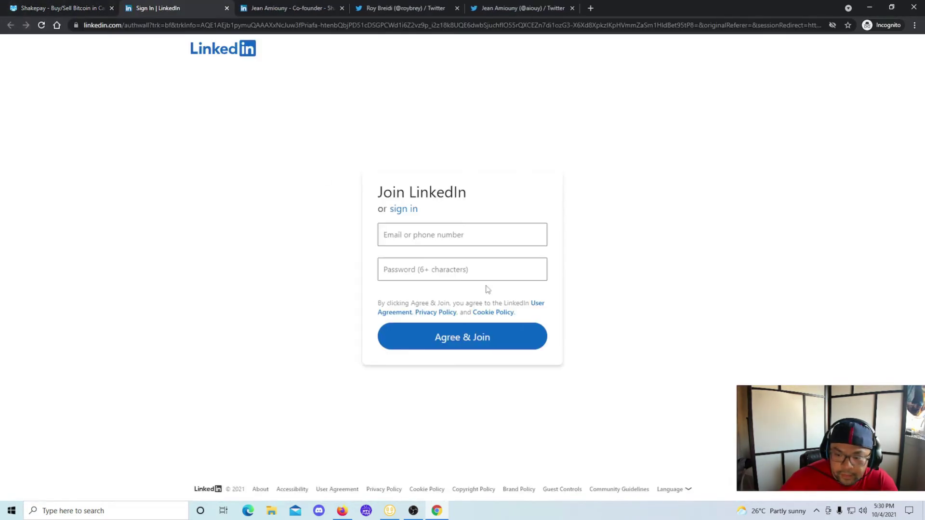
click(68, 8)
Select the support e-mail address under Contact us, then scroll back to the top
scroll(390, 343, down, 4)
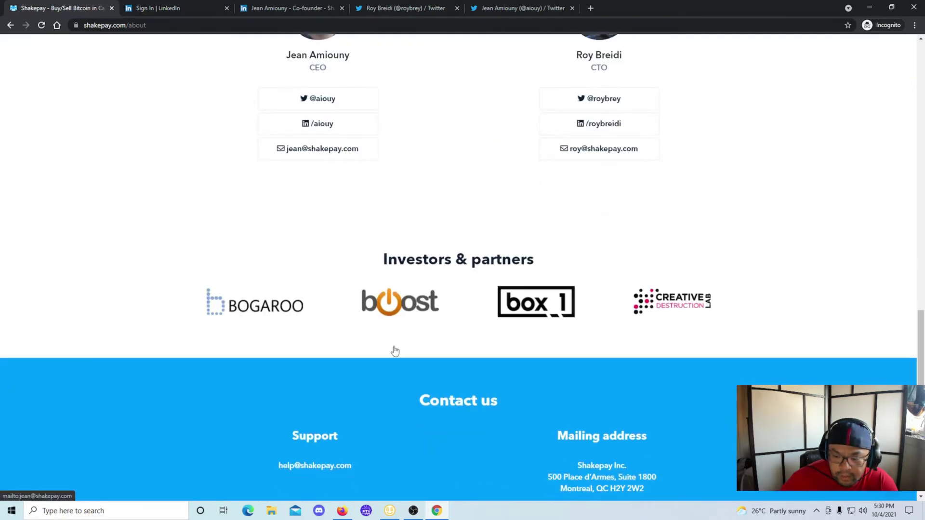
scroll(393, 350, down, 3)
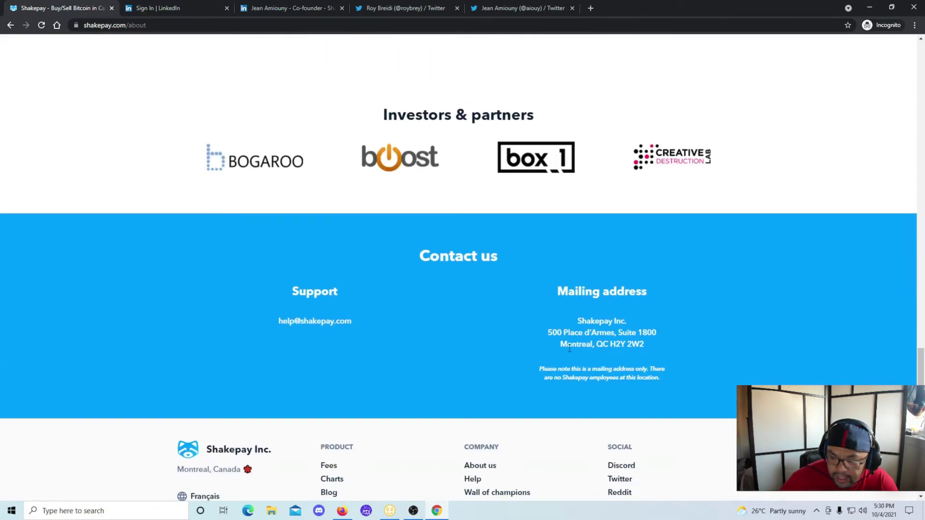
drag(569, 348, 632, 347)
scroll(493, 345, down, 2)
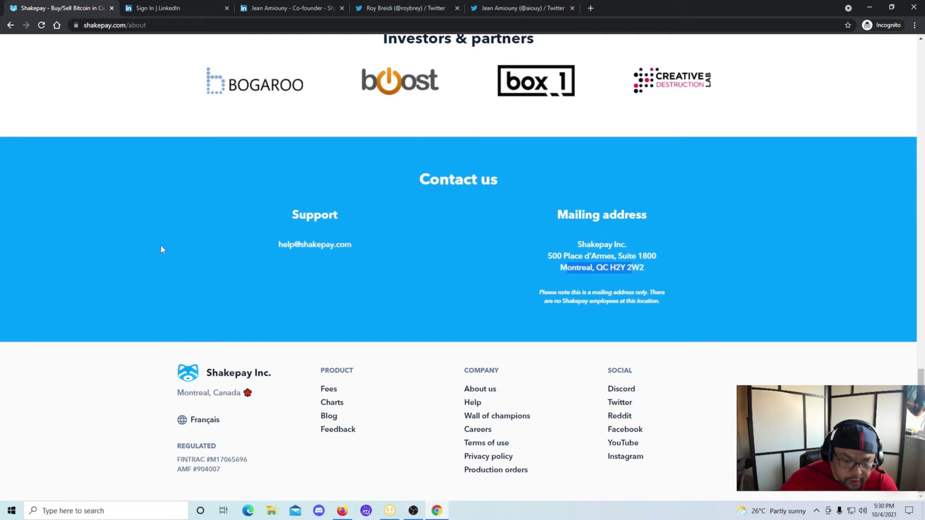
drag(244, 247, 366, 252)
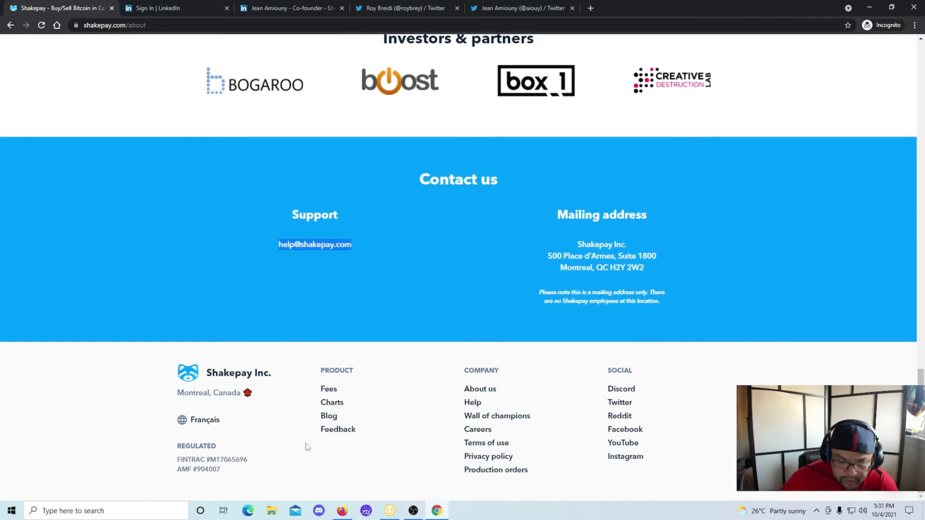
scroll(372, 423, up, 20)
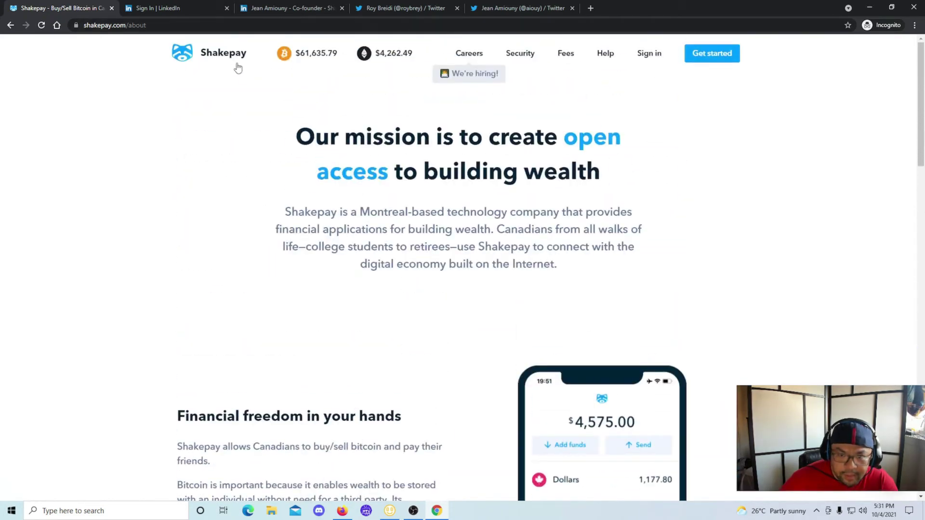
Return to the Shakepay home page using the logo in the site header
click(234, 63)
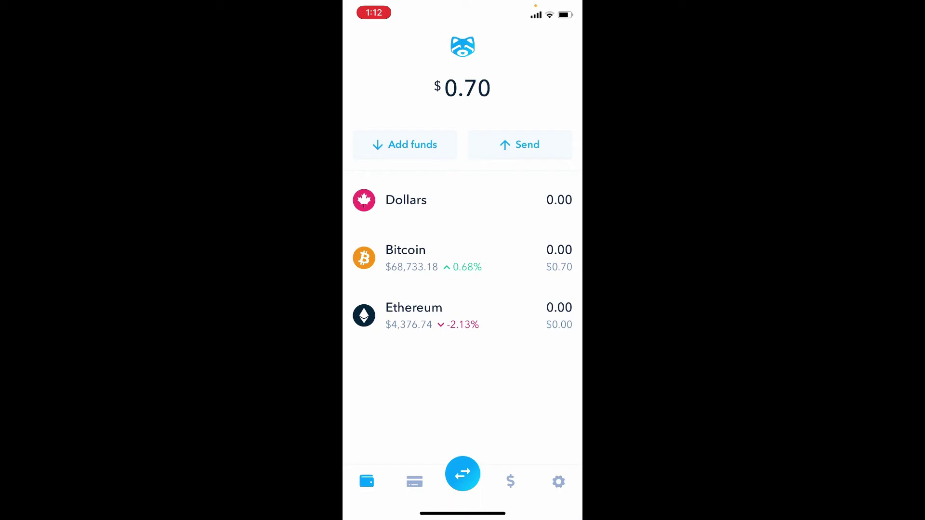
scroll(462, 255, down, 1)
click(404, 144)
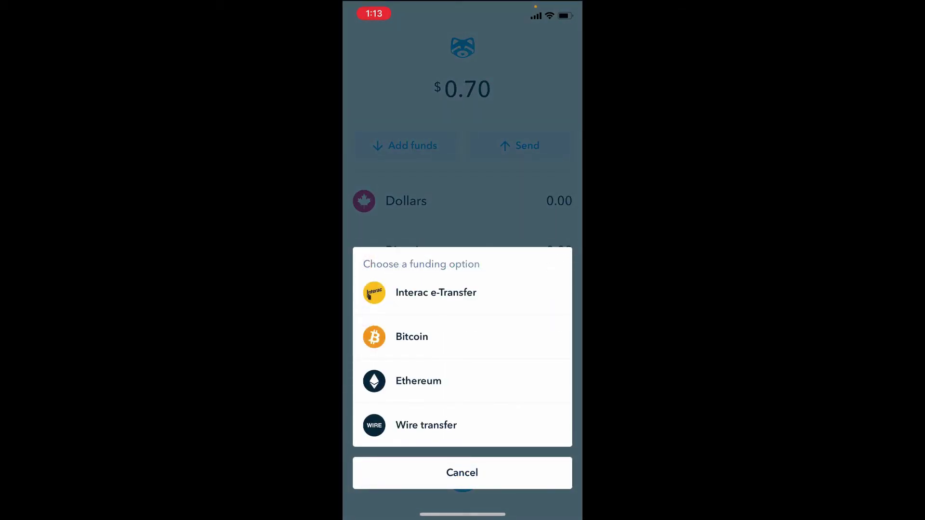
click(436, 291)
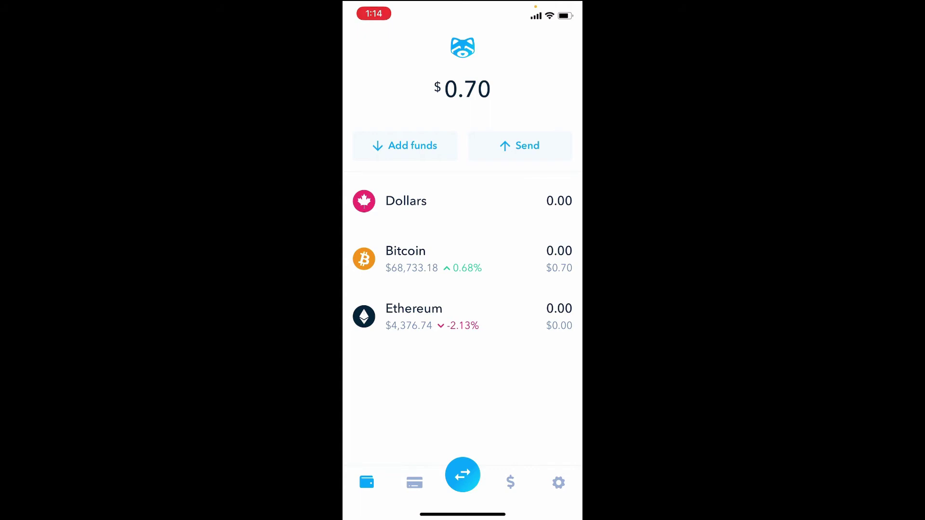
Open the Buy & sell form and enter a $100 purchase amount
click(462, 474)
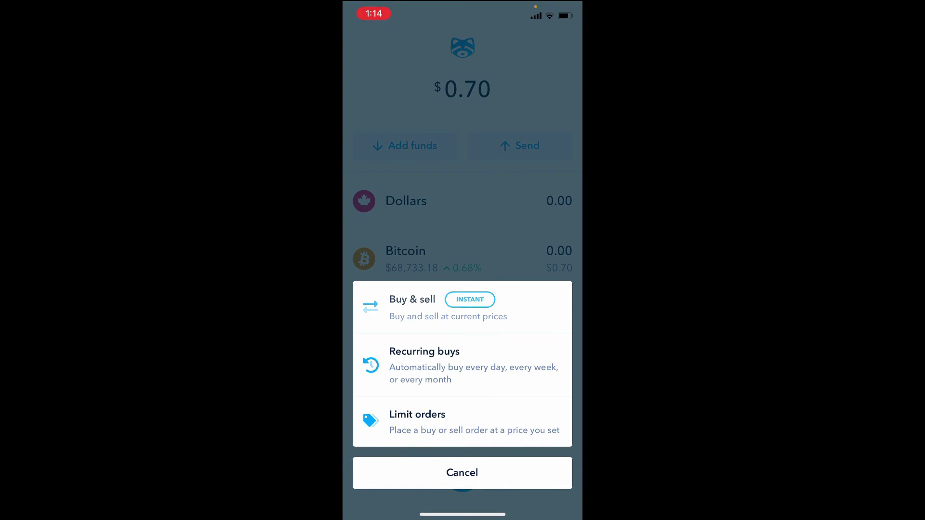
click(434, 307)
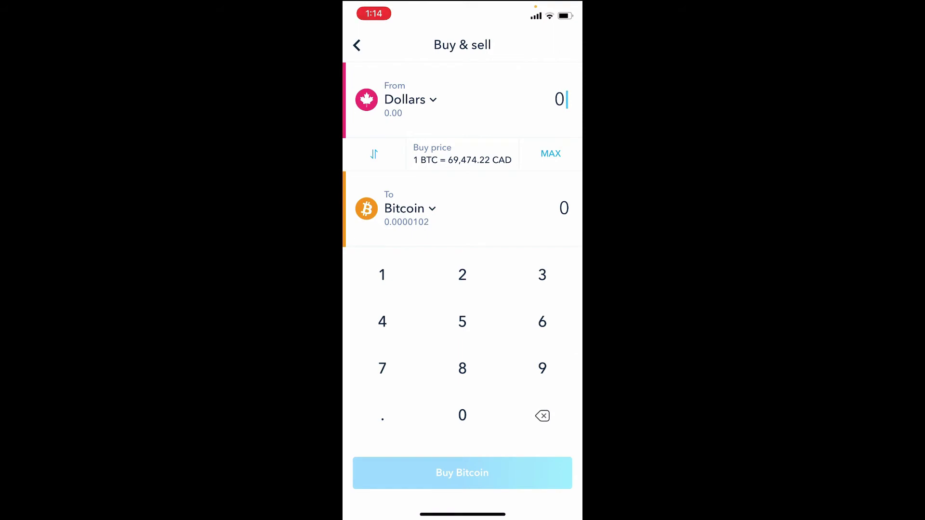
click(382, 274)
click(462, 415)
click(462, 414)
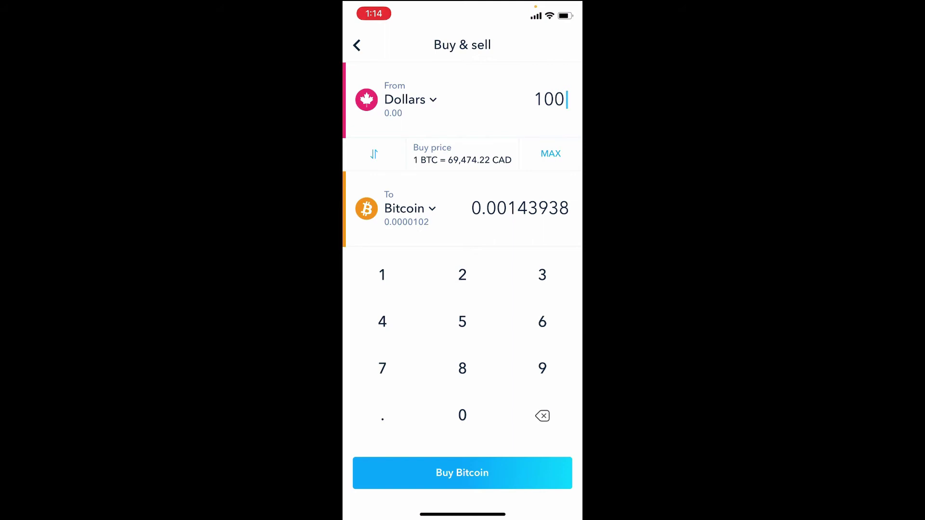
Switch the purchase to Ethereum, enter 100, and reverse it to selling Ethereum for Dollars
click(409, 208)
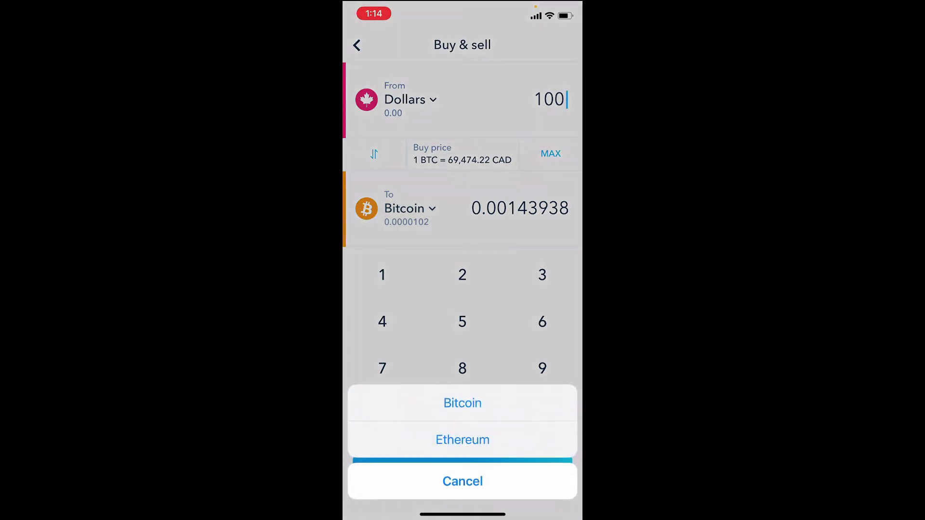
click(462, 439)
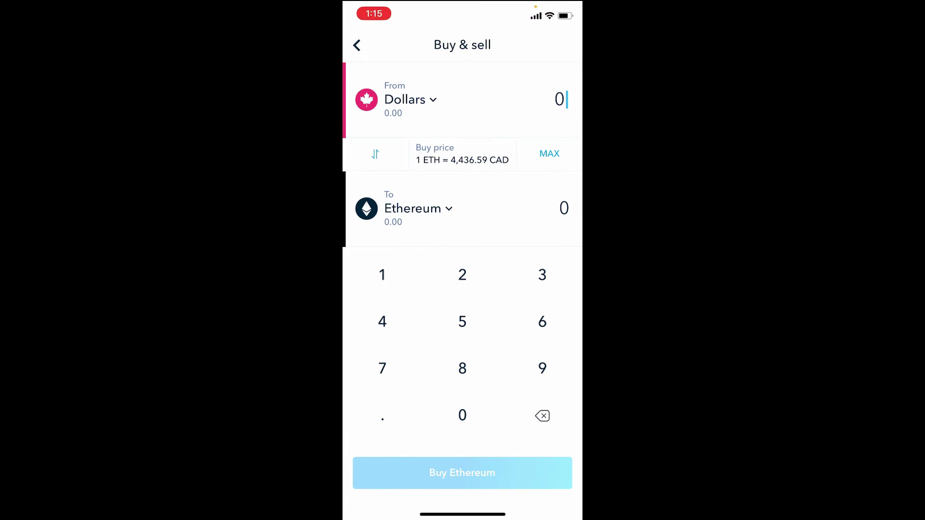
text(100)
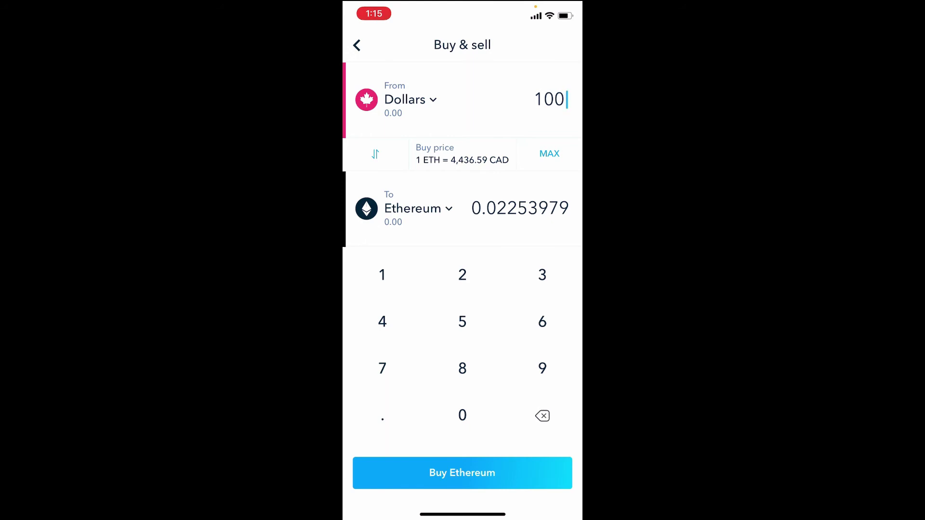
click(375, 154)
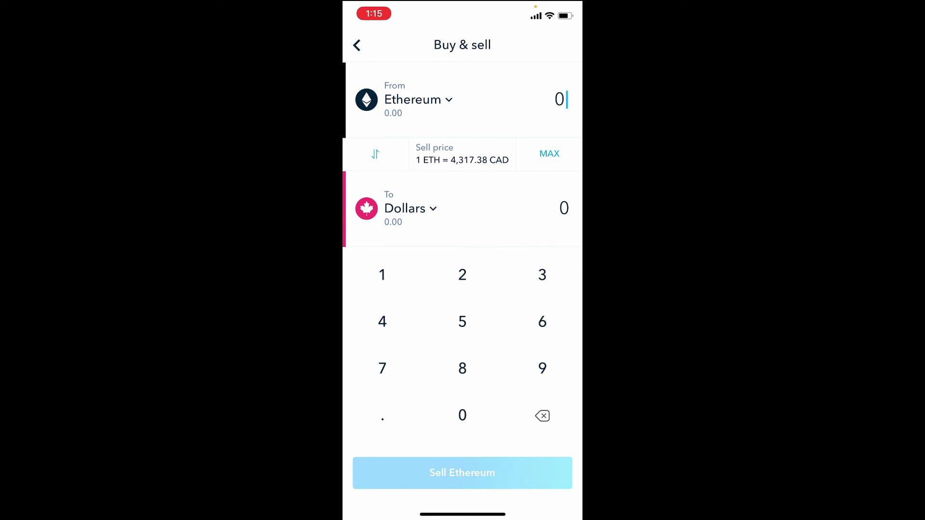
Enter 1 ETH to see the 4,317.38 CAD sell quote, then exit to the wallet
text(1)
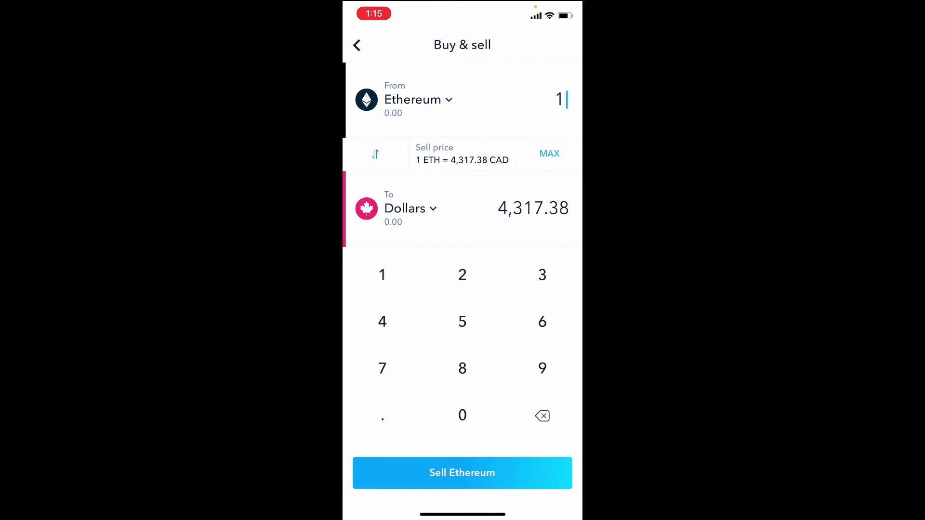
click(357, 45)
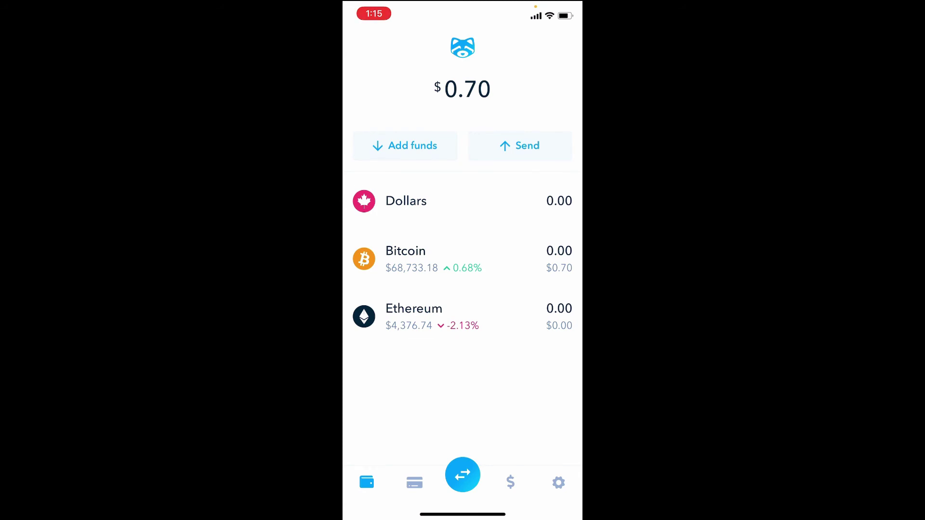
click(520, 145)
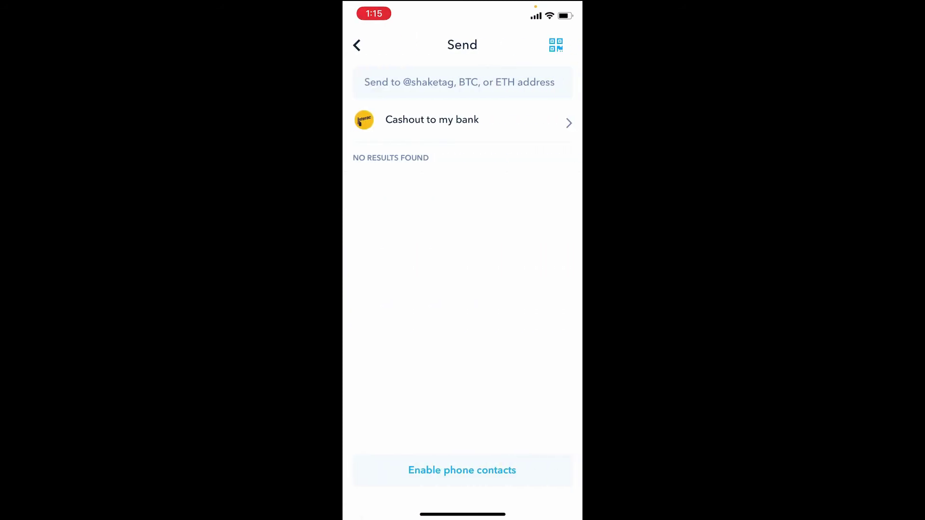
click(432, 121)
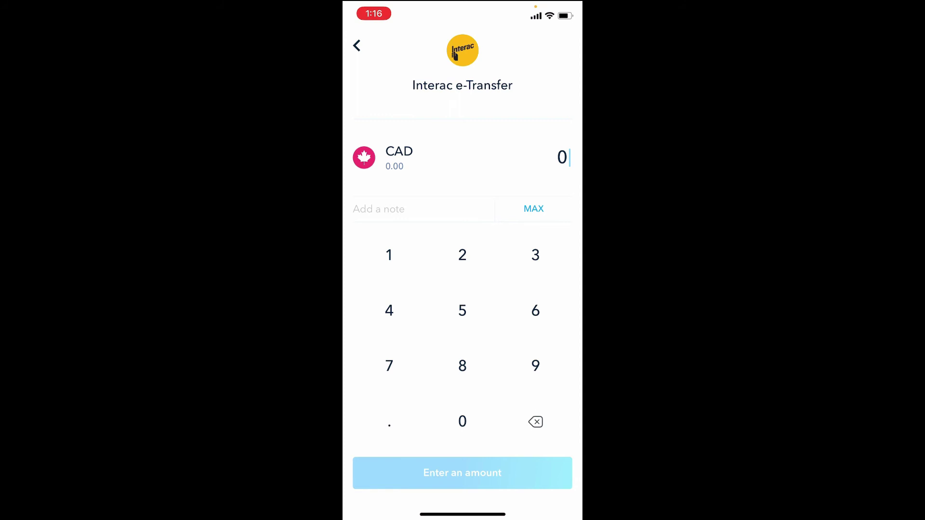
click(357, 45)
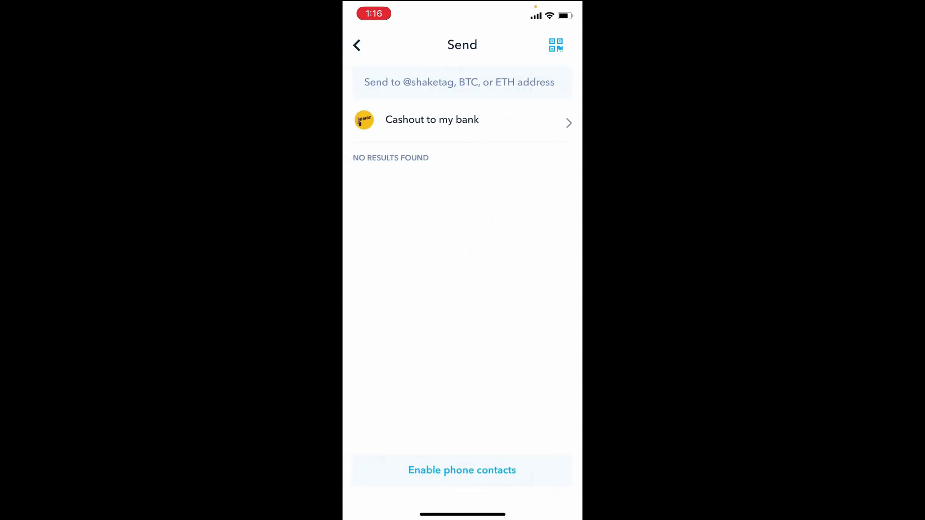
click(355, 43)
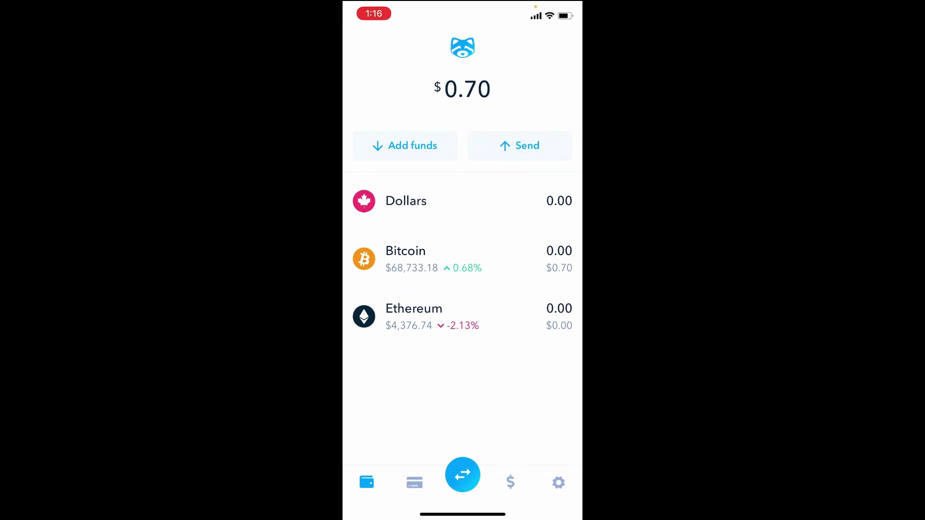
click(558, 482)
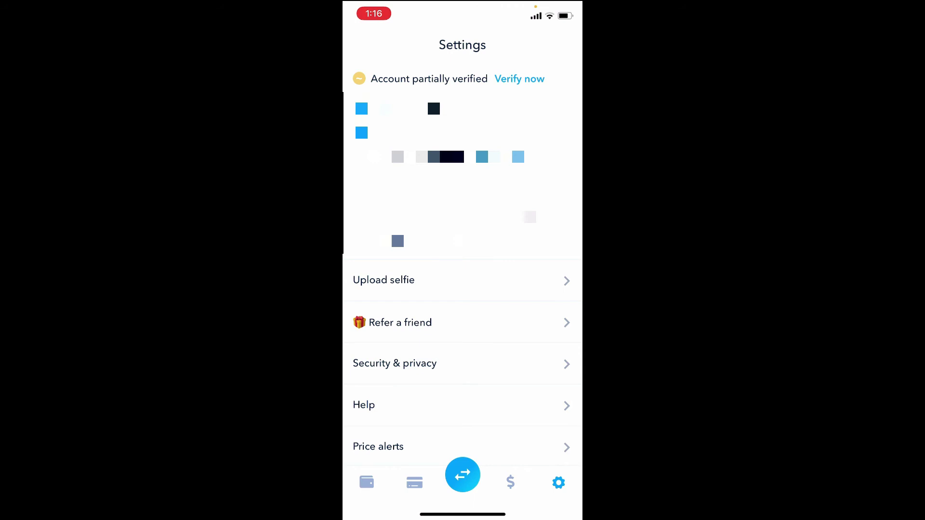
click(366, 482)
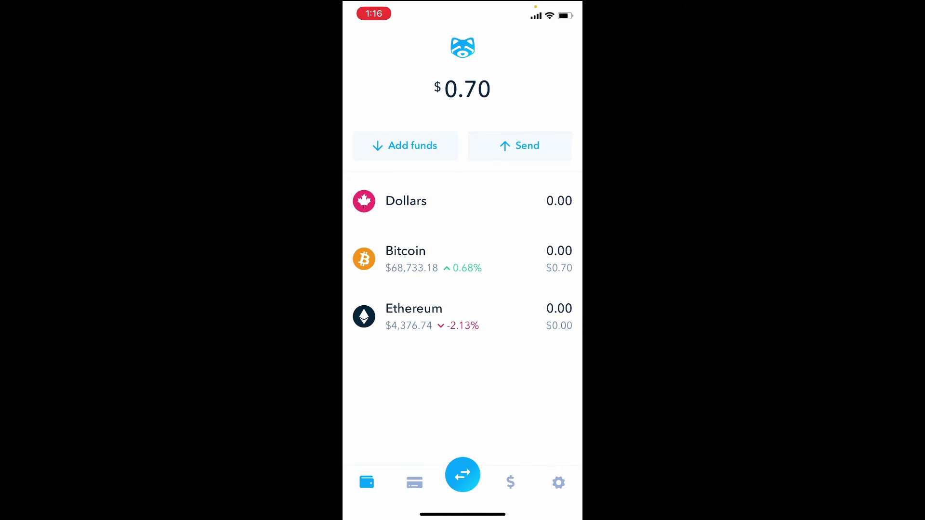
click(558, 483)
click(400, 322)
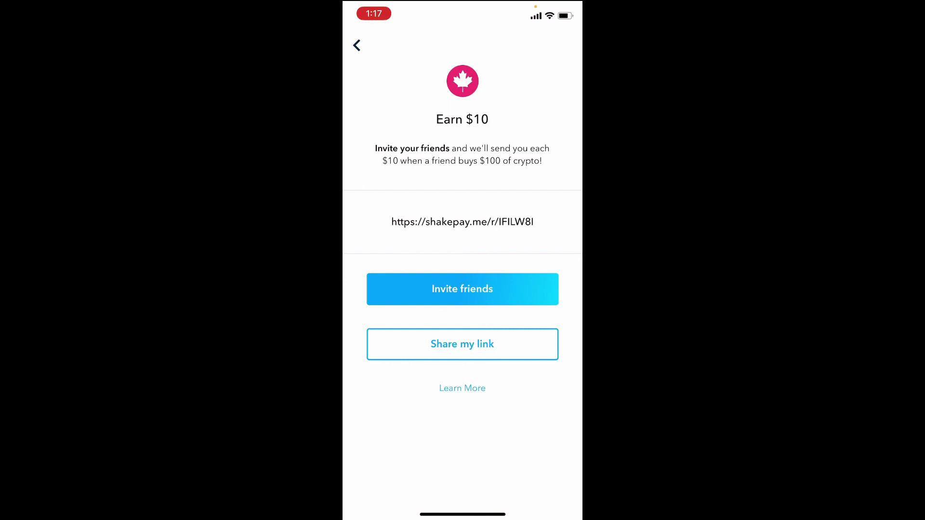
click(357, 45)
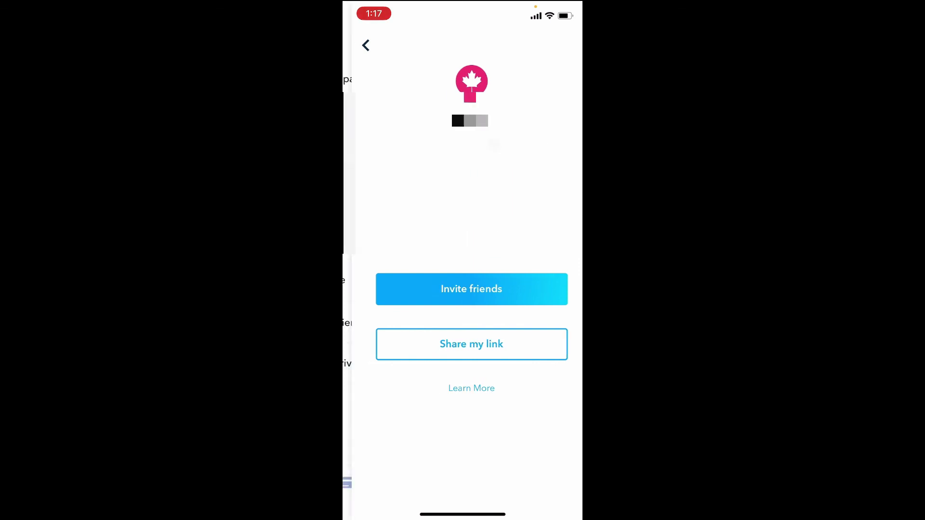
click(367, 482)
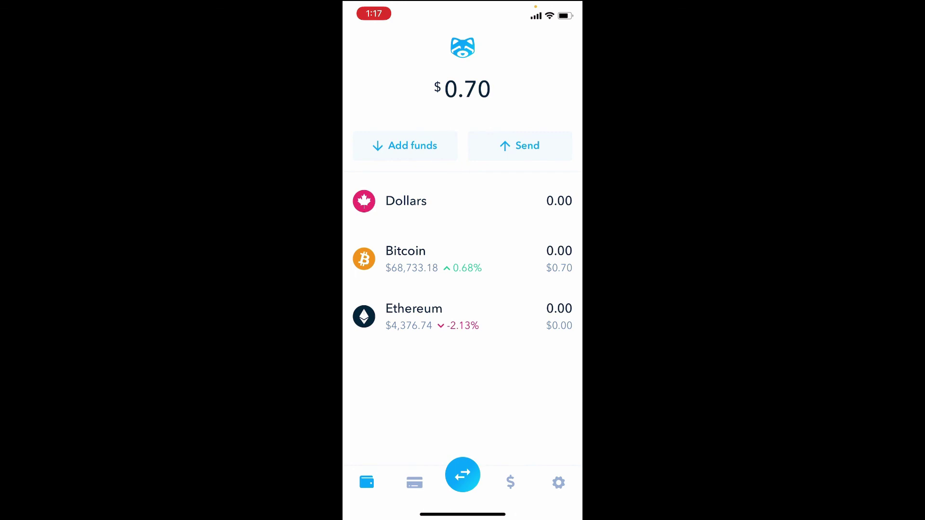